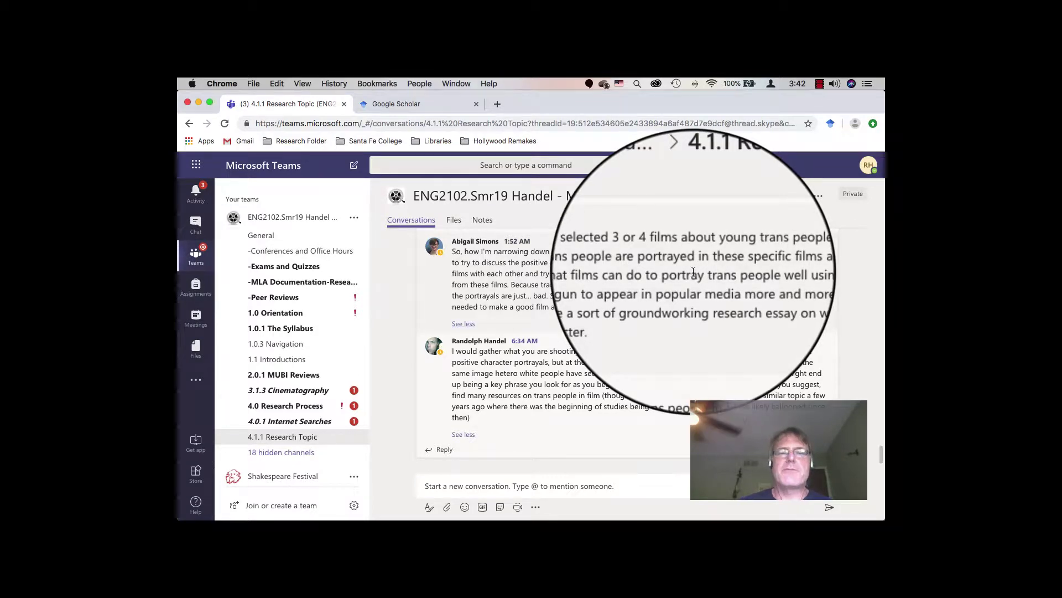
# Step: Leave the Teams research-topic post and switch to the Google Scholar search tab
pyautogui.moveTo(694, 271)
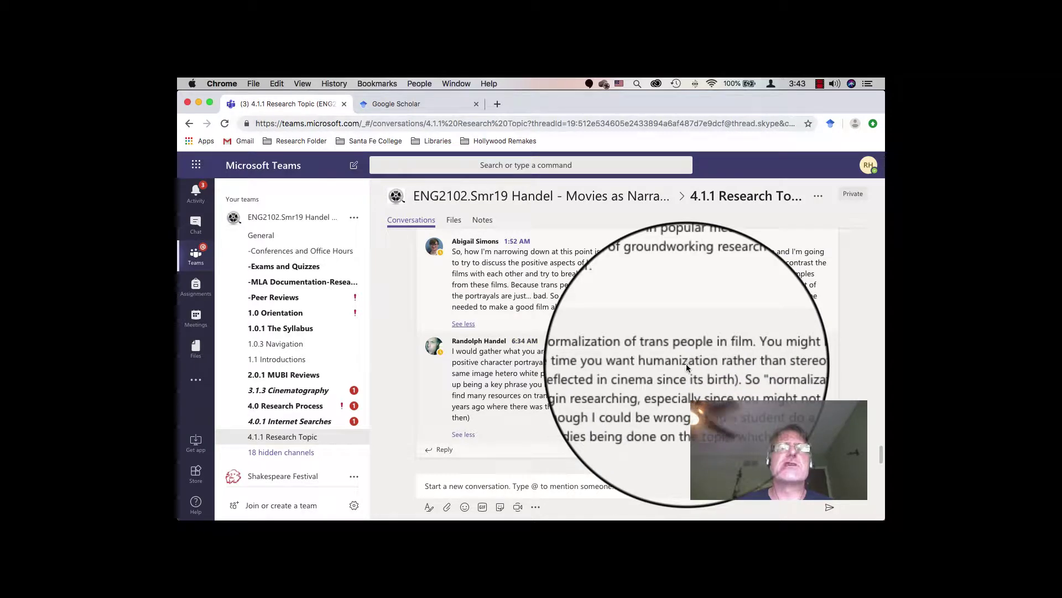
pyautogui.click(437, 104)
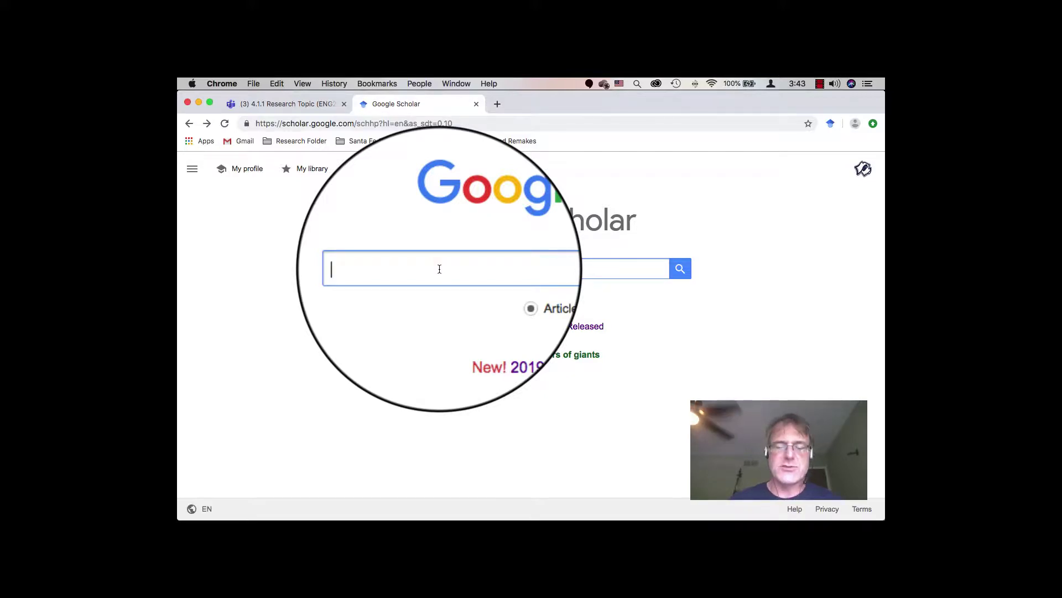
# Step: Search Google Scholar for 'trans people film'
pyautogui.write('t')
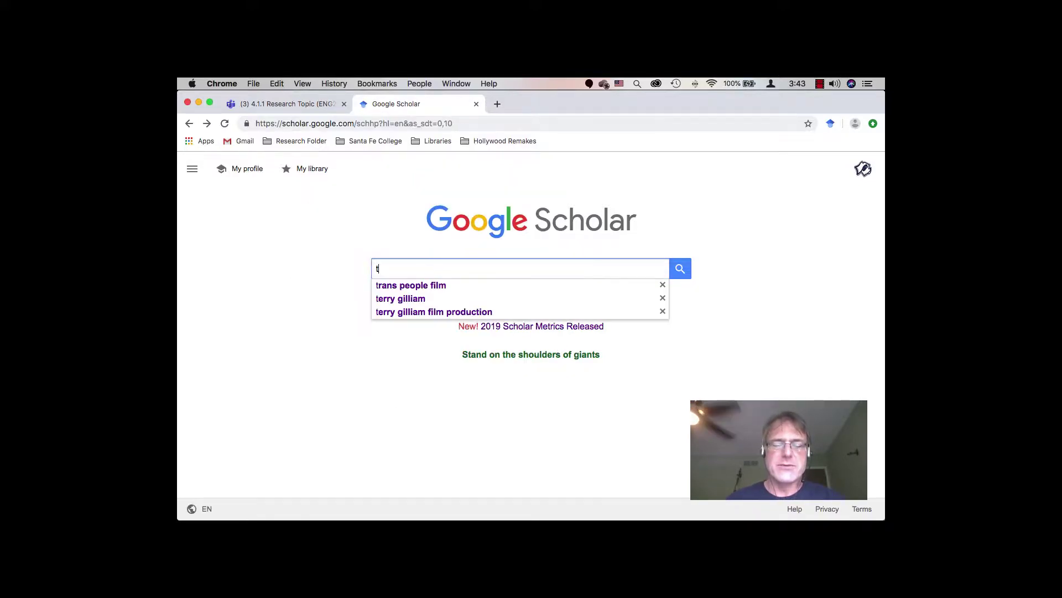
pyautogui.write('ran')
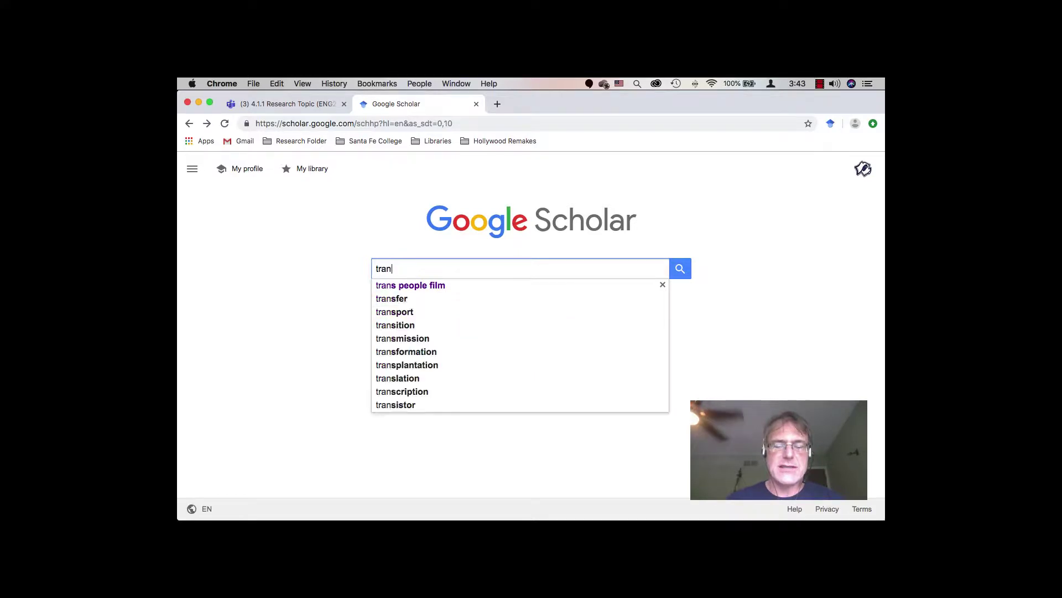
pyautogui.write('s people')
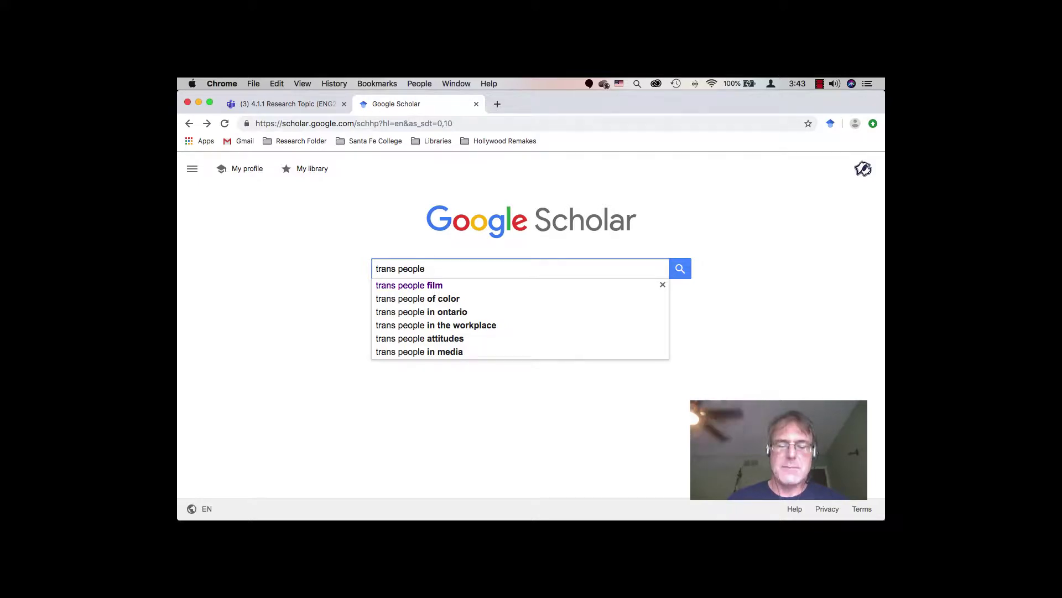
pyautogui.write(' film')
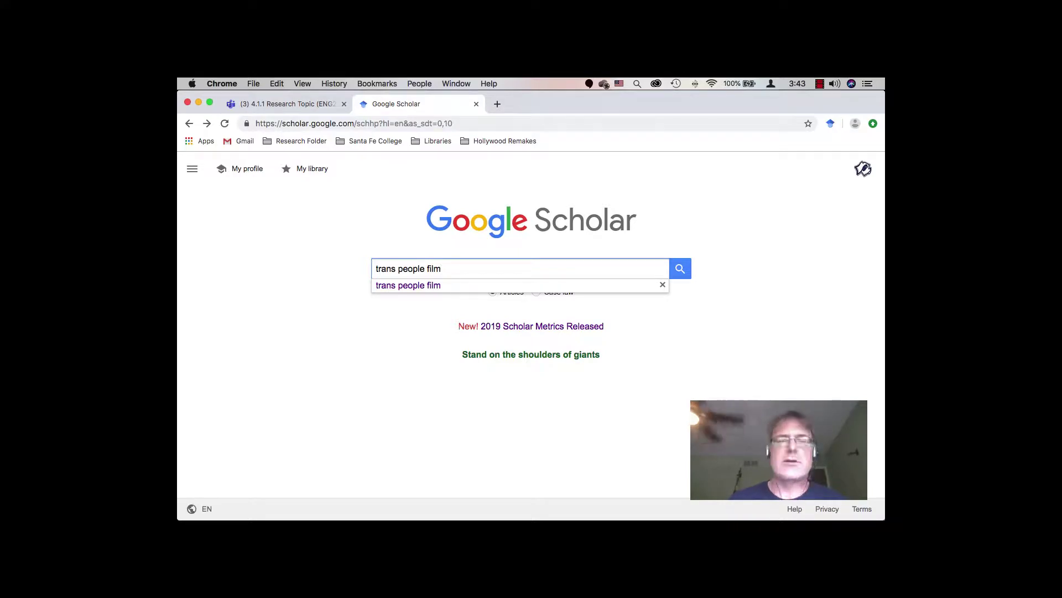
pyautogui.press('Return')
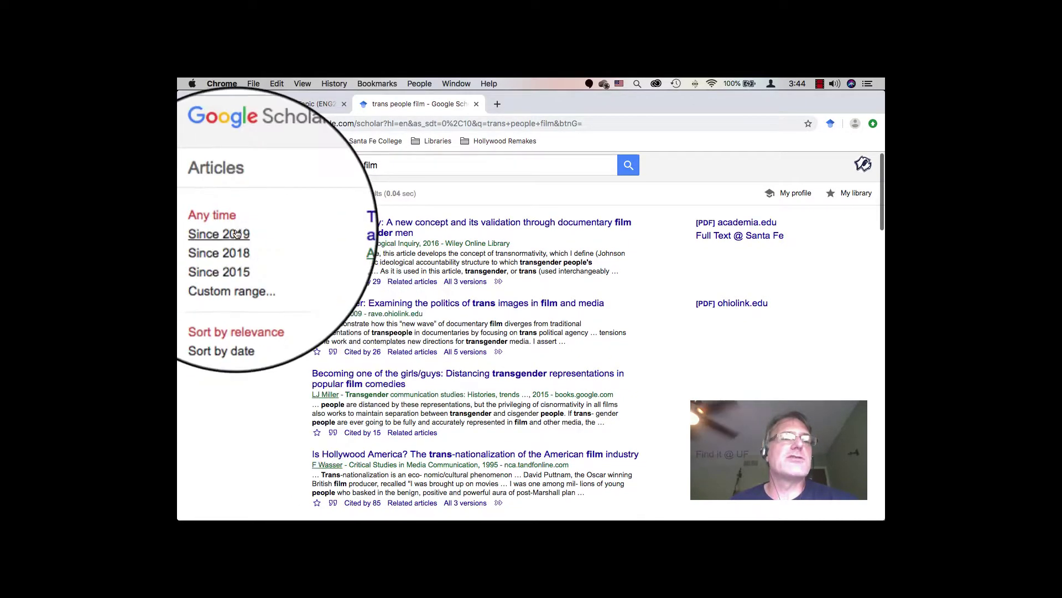
# Step: Uncheck 'include citations' and 'include patents', narrowing the results to about 935,000
pyautogui.scroll(-1, 246, 228)
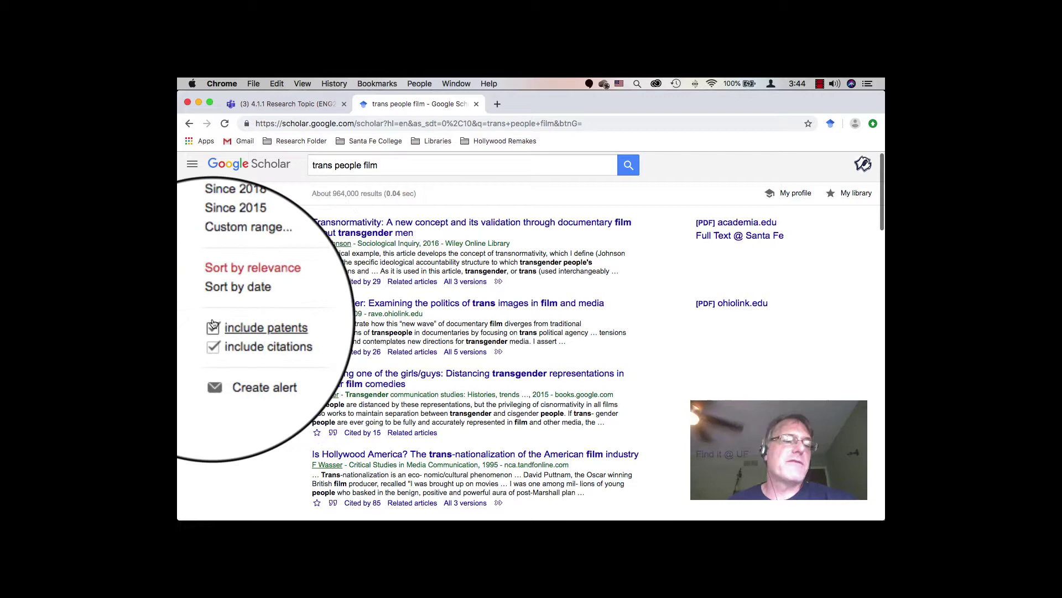
pyautogui.click(213, 339)
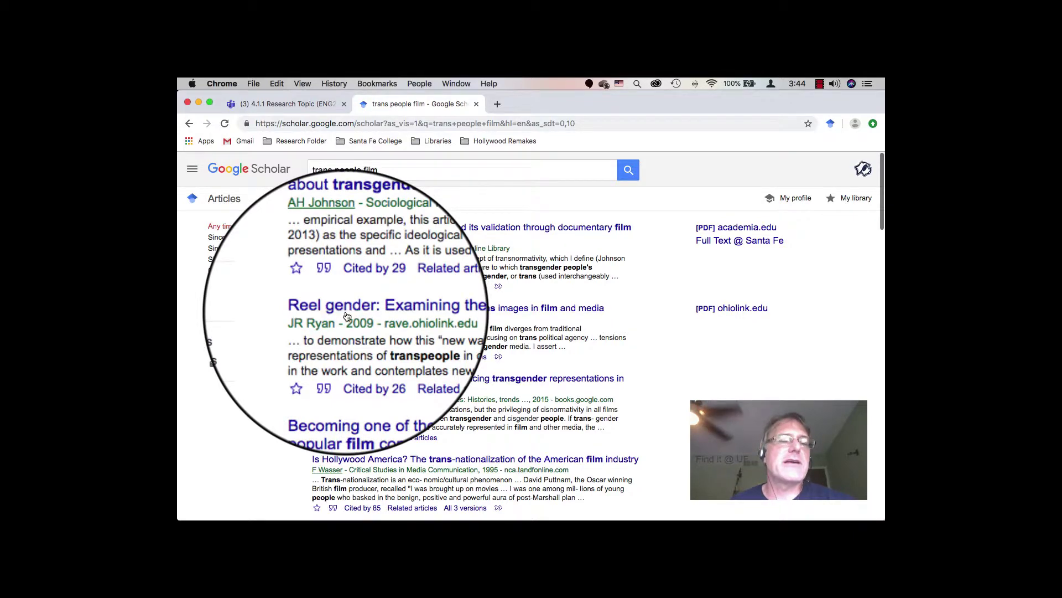
pyautogui.click(213, 328)
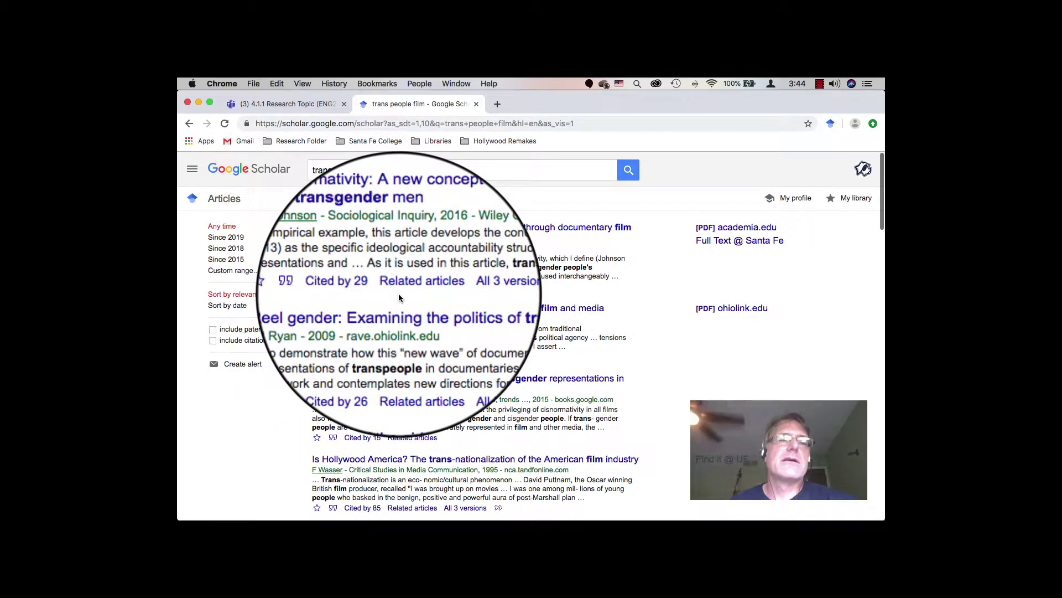
pyautogui.scroll(-1, 280, 349)
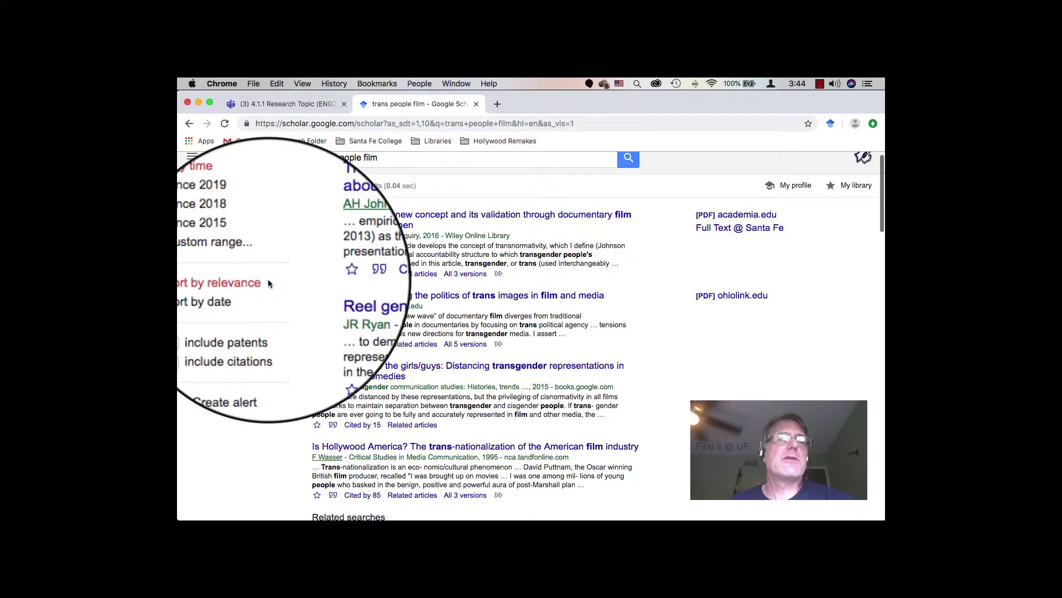
pyautogui.scroll(-2, 336, 330)
pyautogui.scroll(3, 335, 332)
pyautogui.scroll(-1, 332, 334)
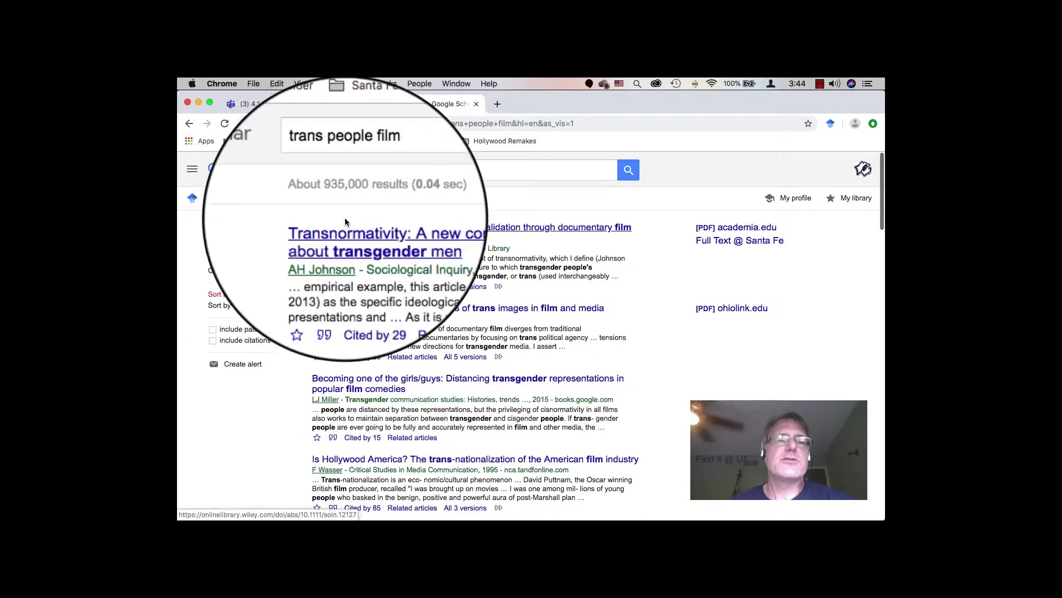
# Step: In Advanced search, keep 'trans people' as all words and set 'film movies cinema movie' as at-least-one
pyautogui.click(193, 172)
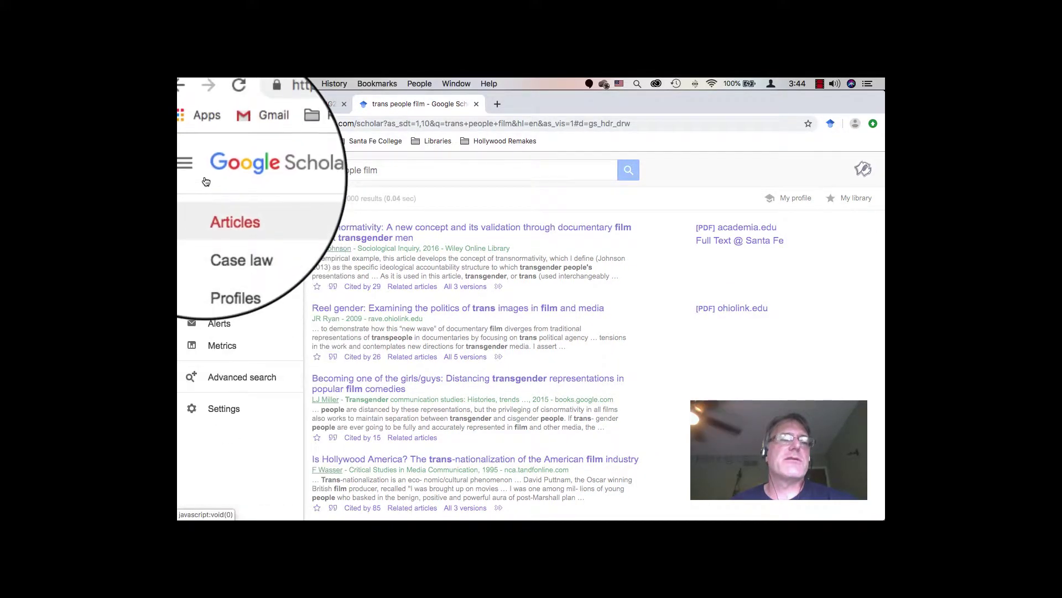
pyautogui.click(249, 382)
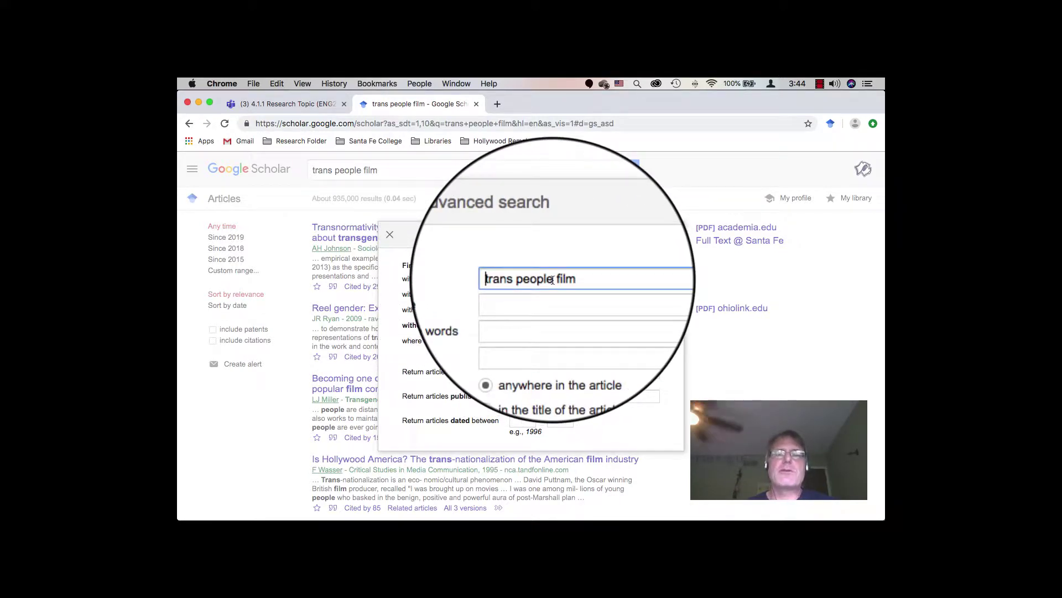
pyautogui.moveTo(555, 279); pyautogui.dragTo(568, 280)
pyautogui.press('BackSpace')
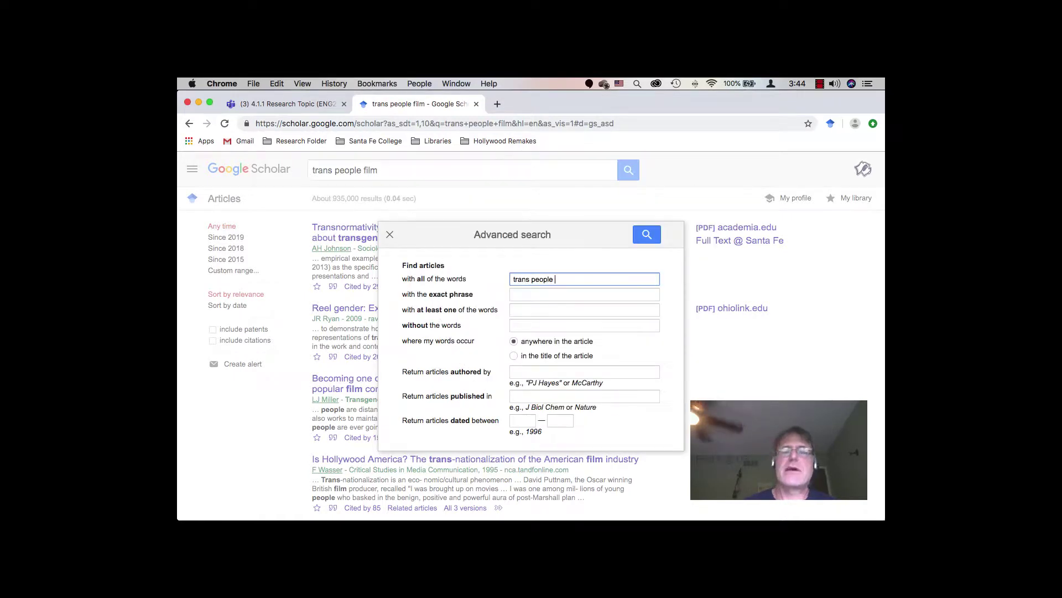
pyautogui.click(569, 309)
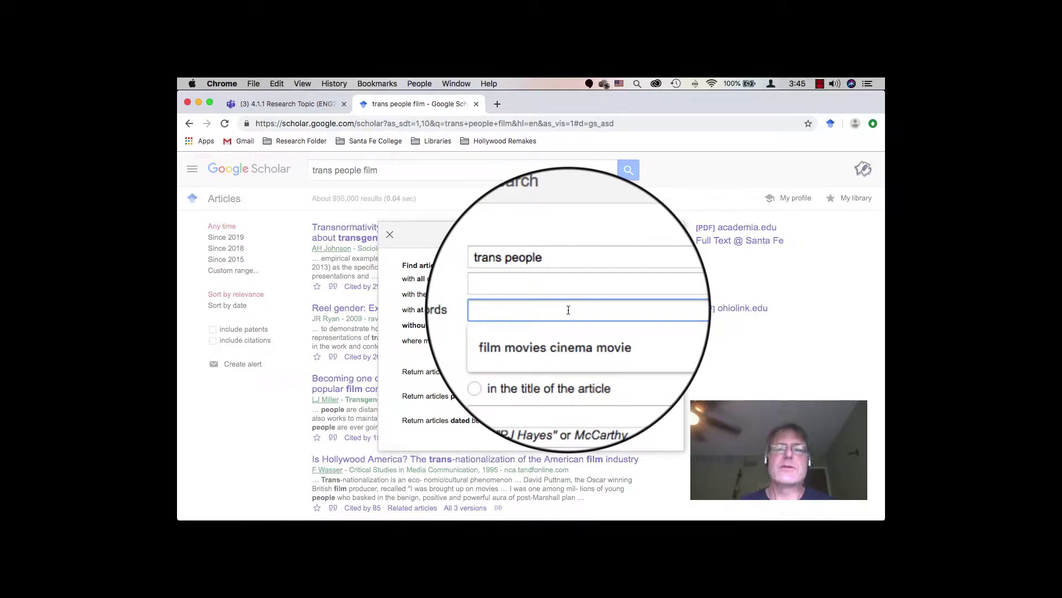
pyautogui.click(568, 330)
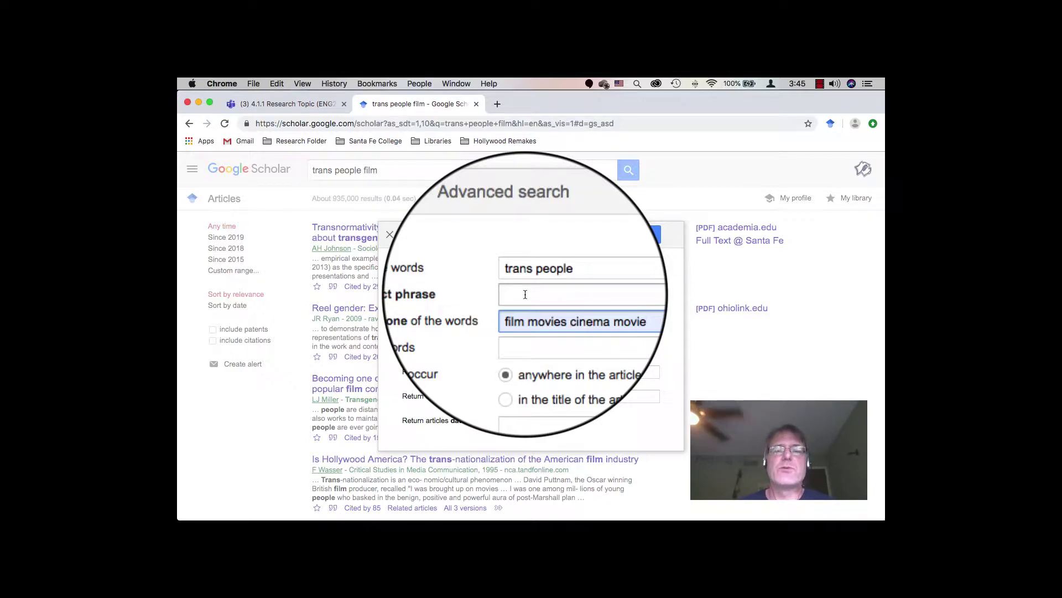
# Step: Enter "trans people" as the exact phrase and clear it from the all-of-the-words field
pyautogui.click(525, 294)
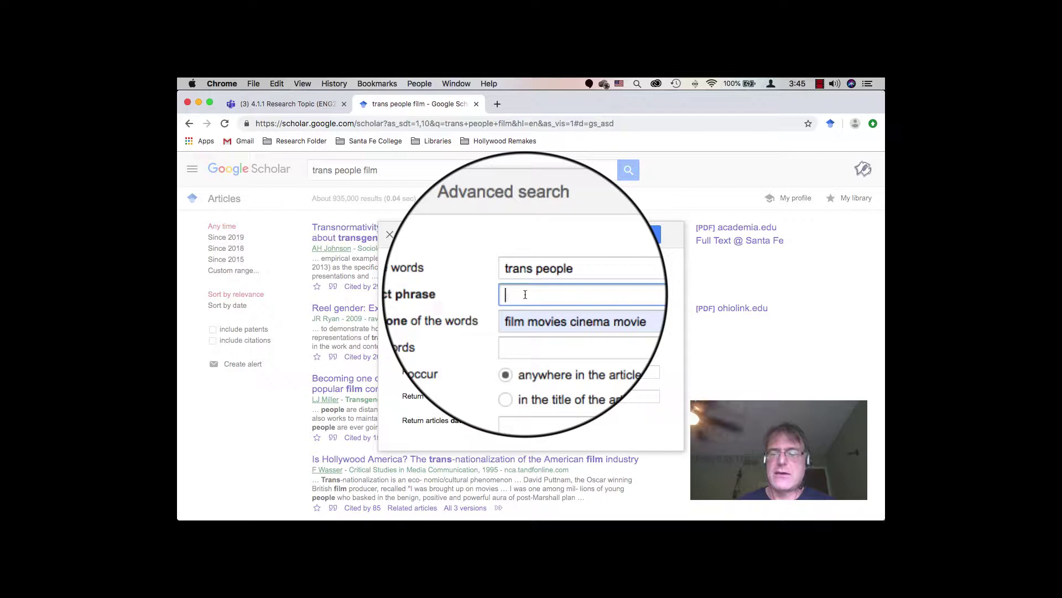
pyautogui.write('"trans people')
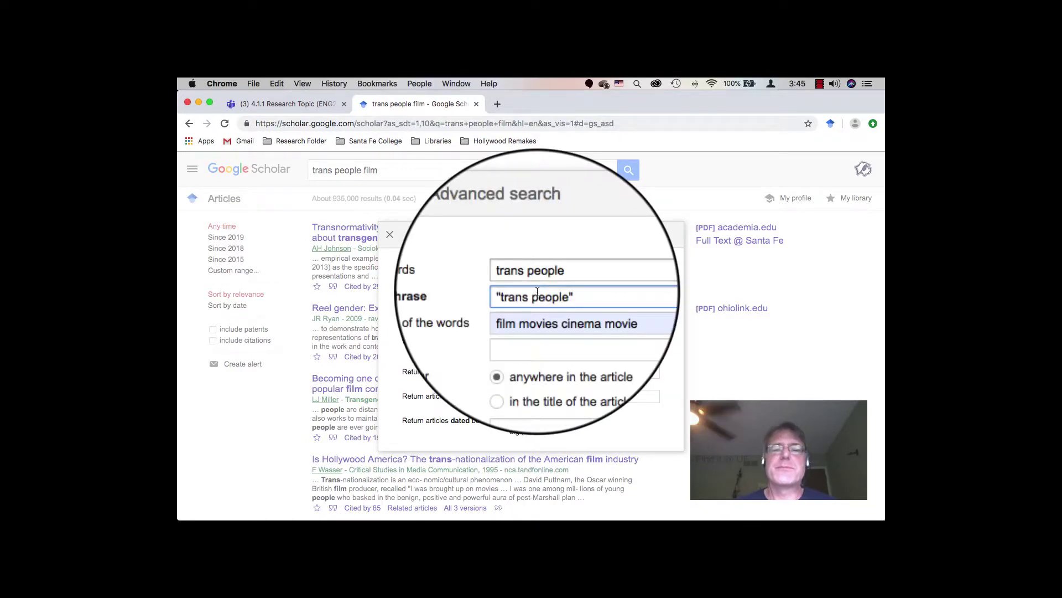
pyautogui.click(553, 279)
pyautogui.press('super+a')
pyautogui.press('BackSpace')
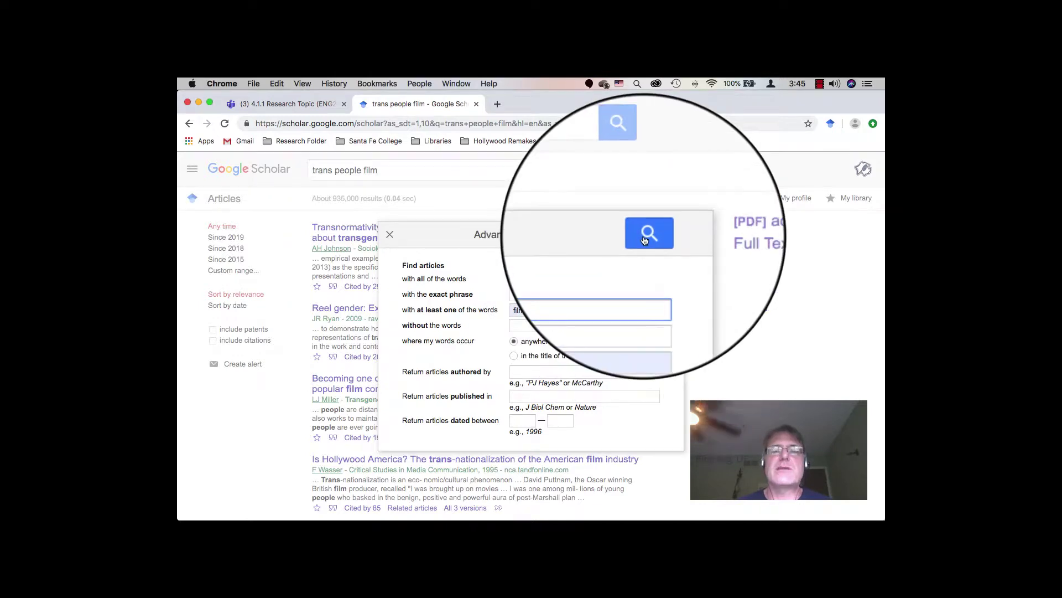
# Step: Run the advanced search (about 5,320 results) and append OR transgender to the query
pyautogui.click(645, 239)
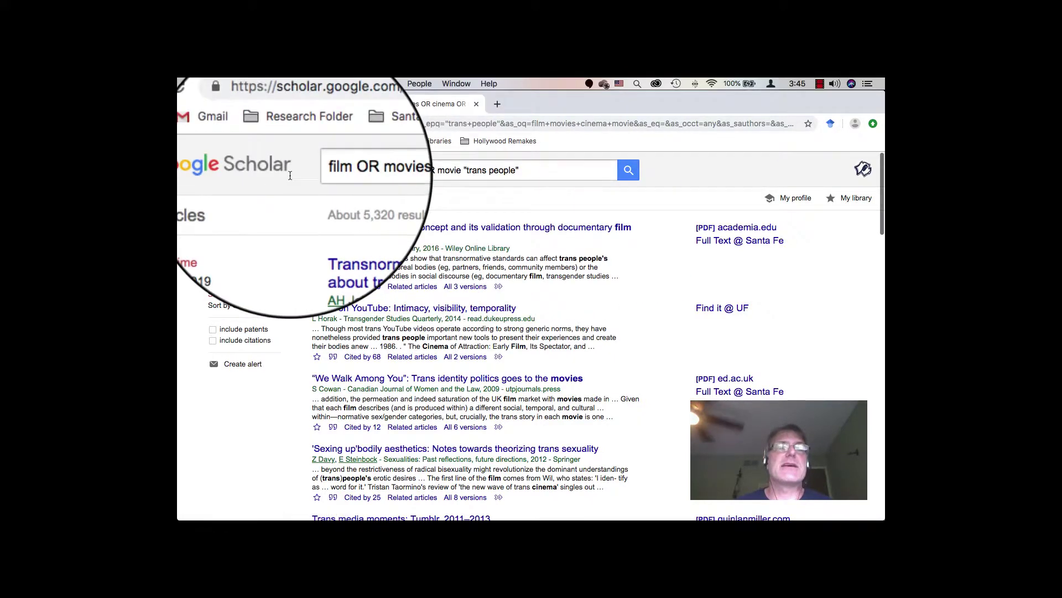
pyautogui.click(519, 170)
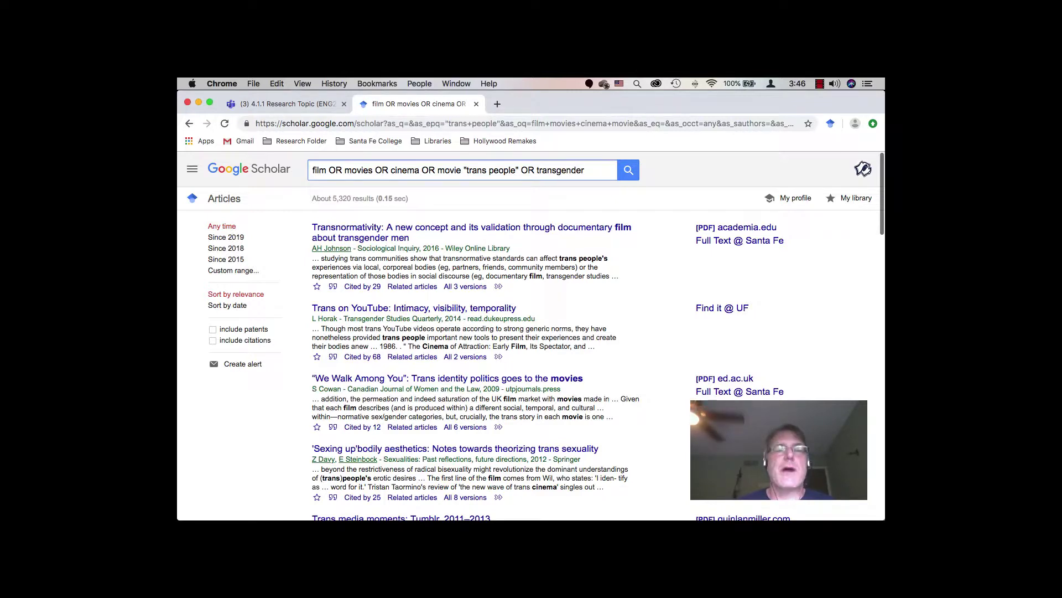
# Step: Search with OR transgender, then add OR transsexual and rerun for about 3,200,000 results
pyautogui.click(629, 170)
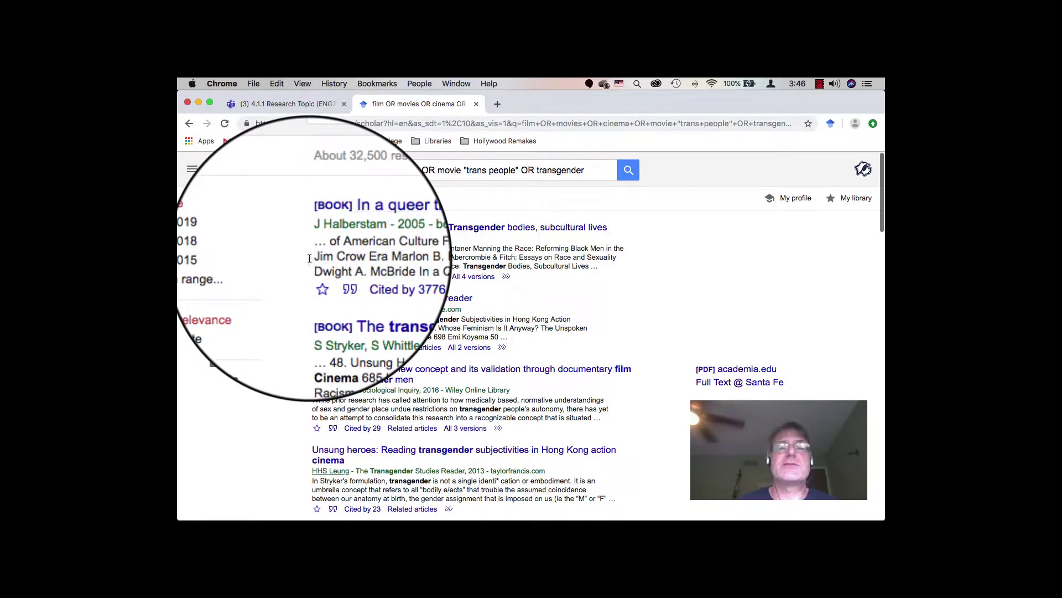
pyautogui.click(598, 169)
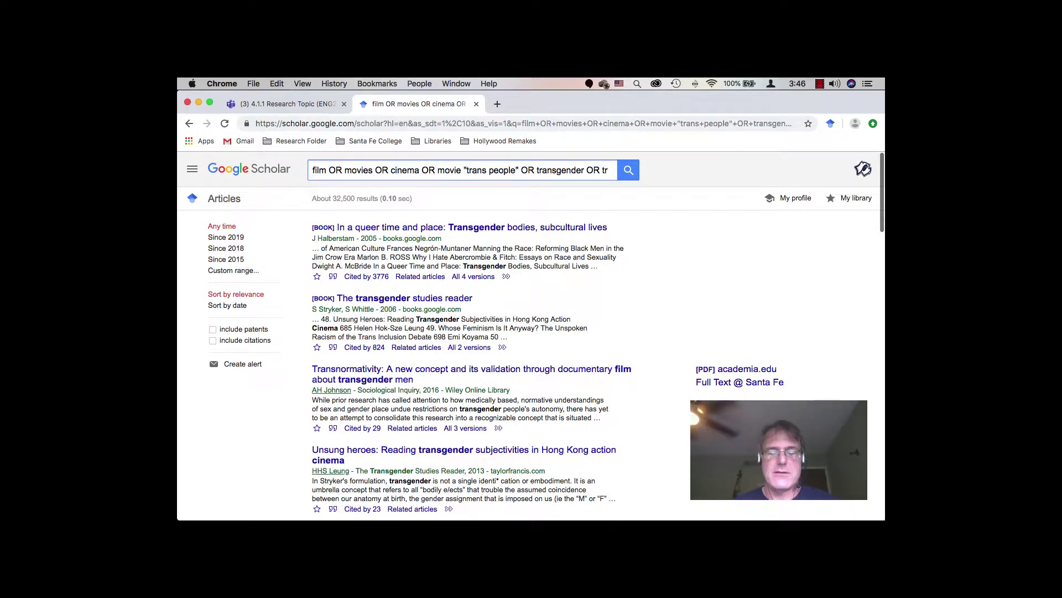
pyautogui.write('ans')
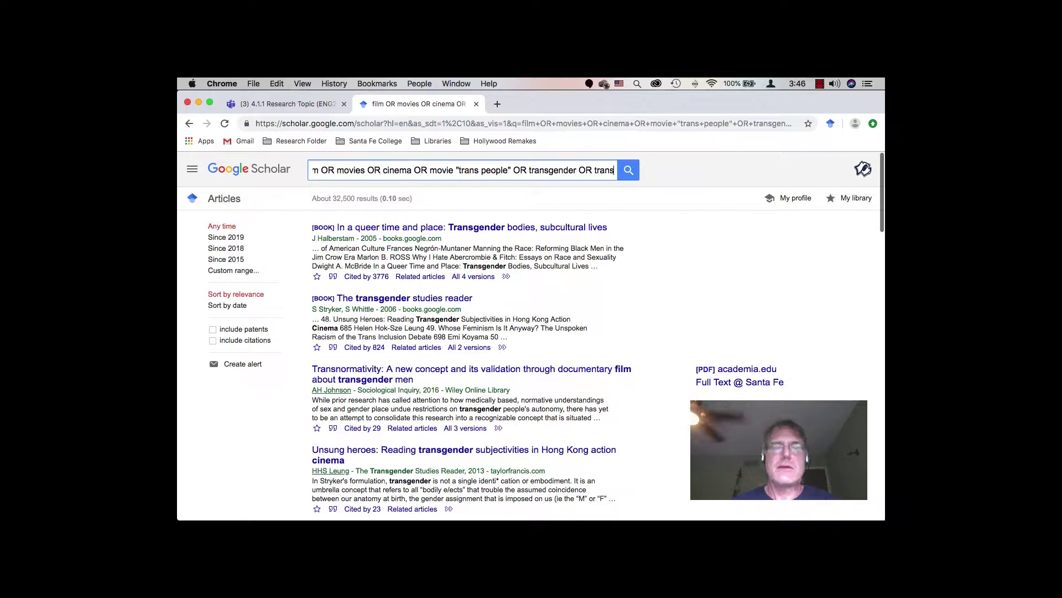
pyautogui.write('ex')
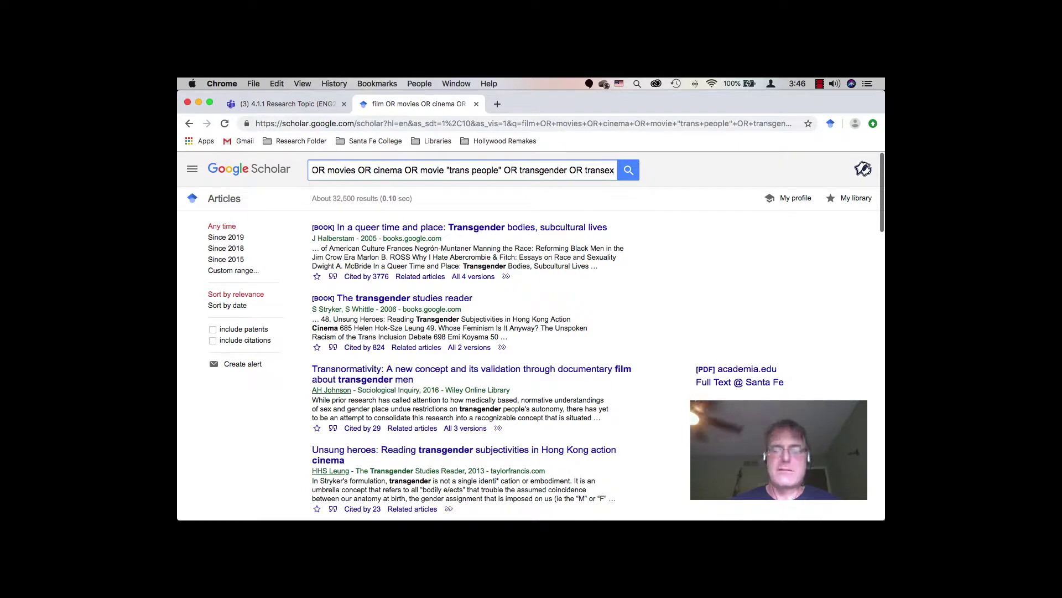
pyautogui.write('ual')
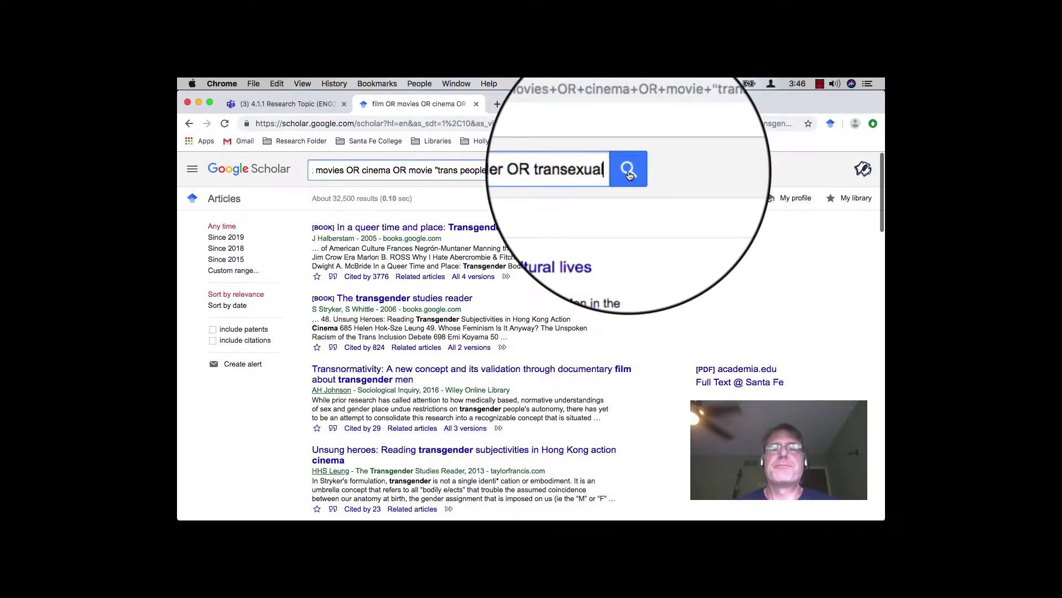
pyautogui.click(631, 176)
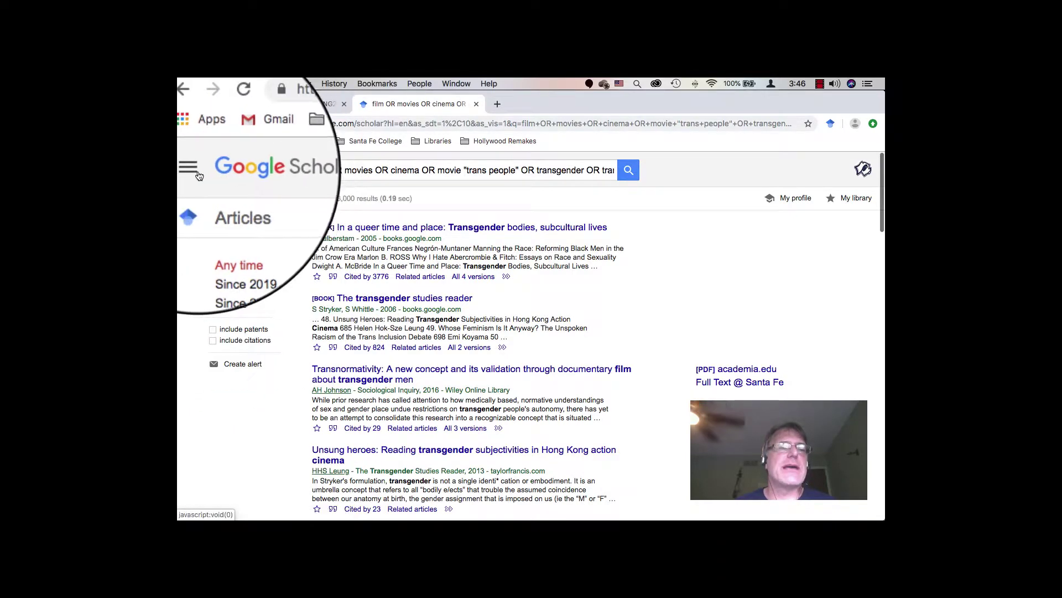
pyautogui.click(194, 172)
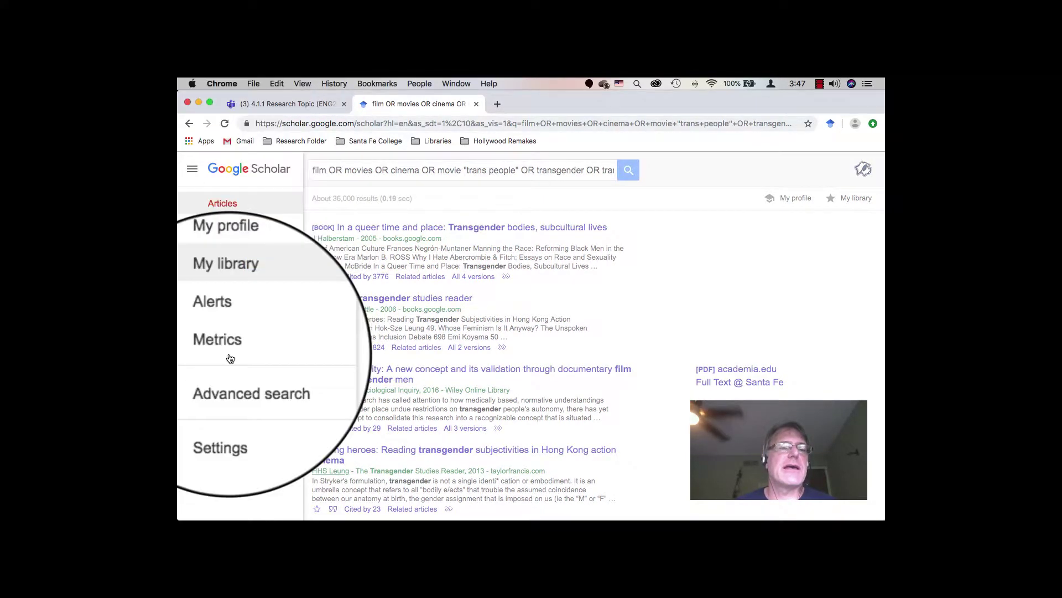
pyautogui.click(249, 384)
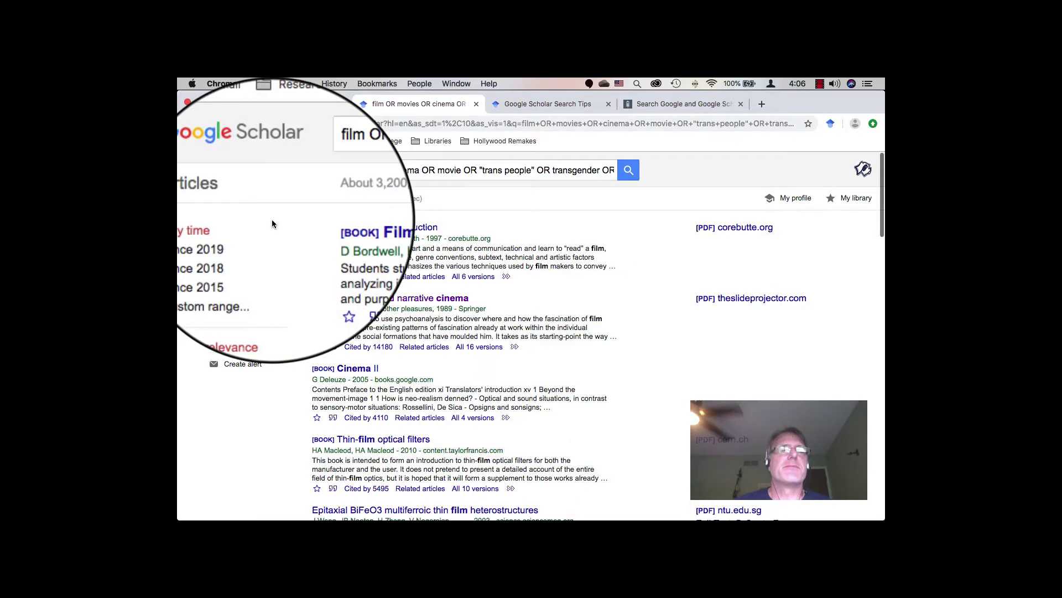
# Step: Reopen Advanced search and toggle word location to article titles, then back to anywhere
pyautogui.click(192, 169)
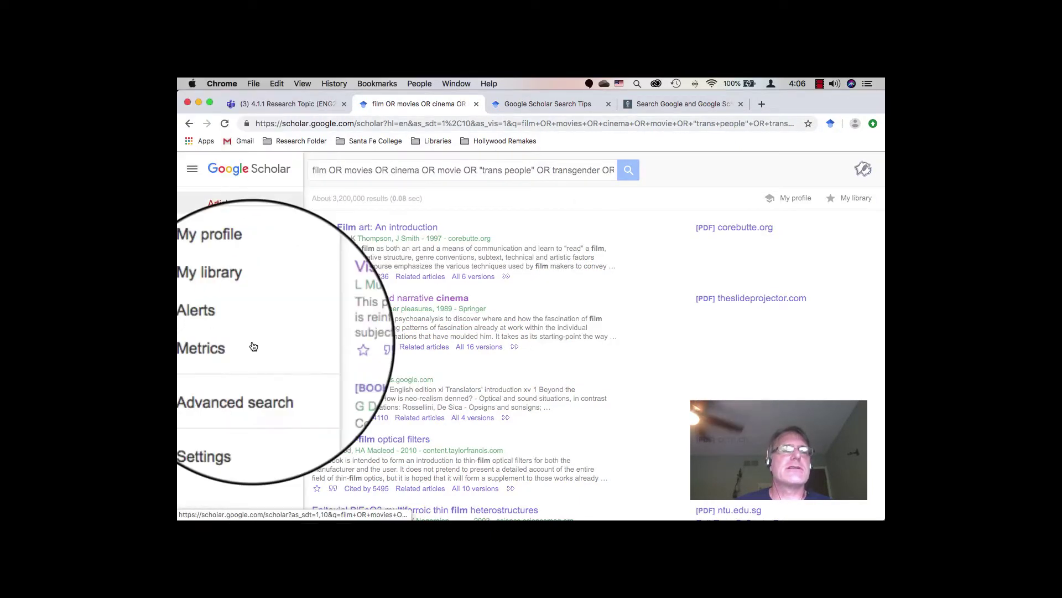
pyautogui.click(247, 378)
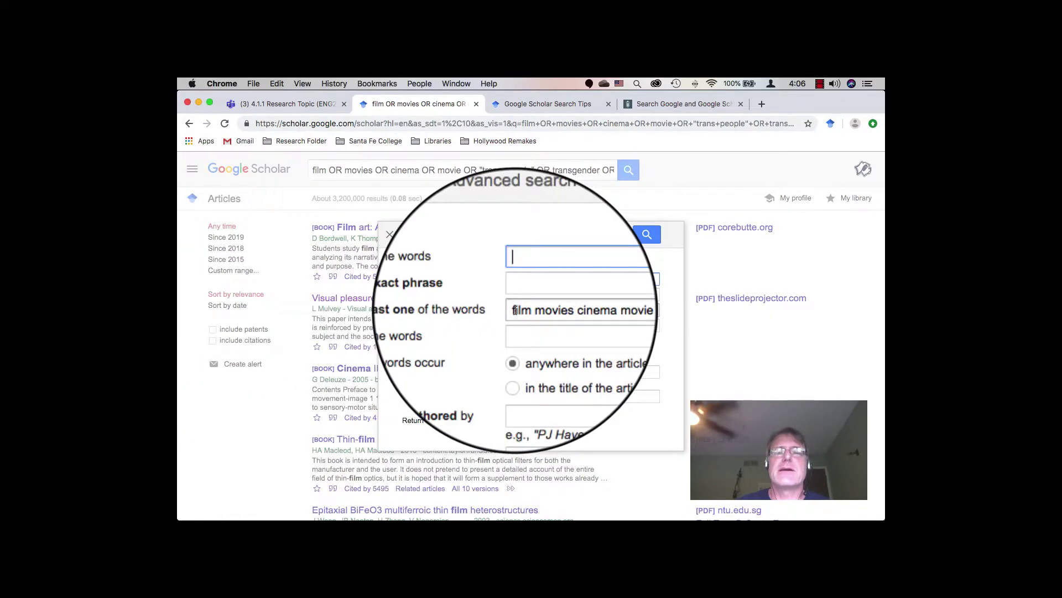
pyautogui.moveTo(514, 310); pyautogui.dragTo(660, 314)
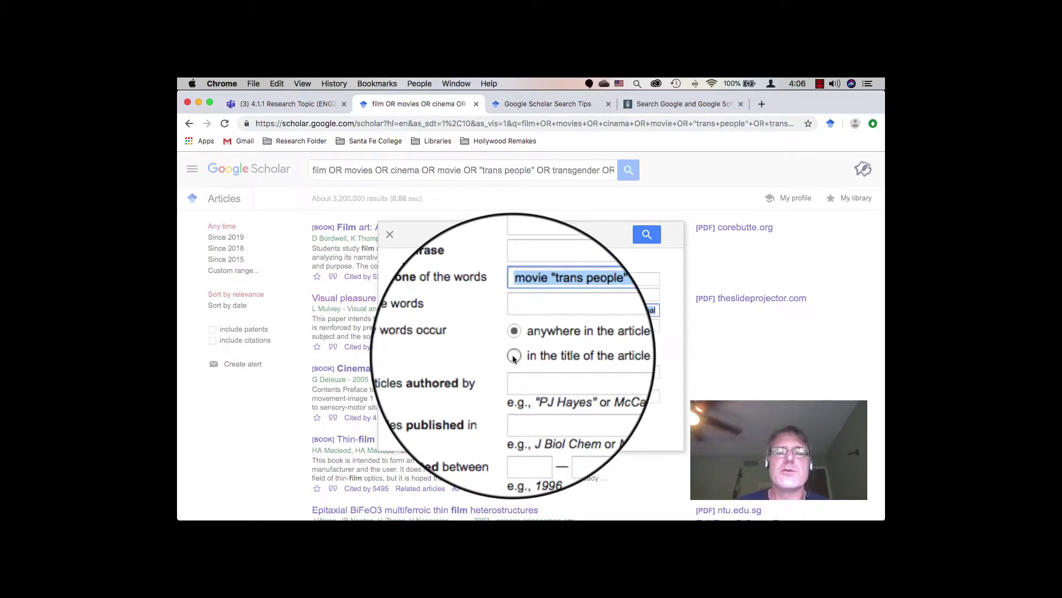
pyautogui.click(512, 357)
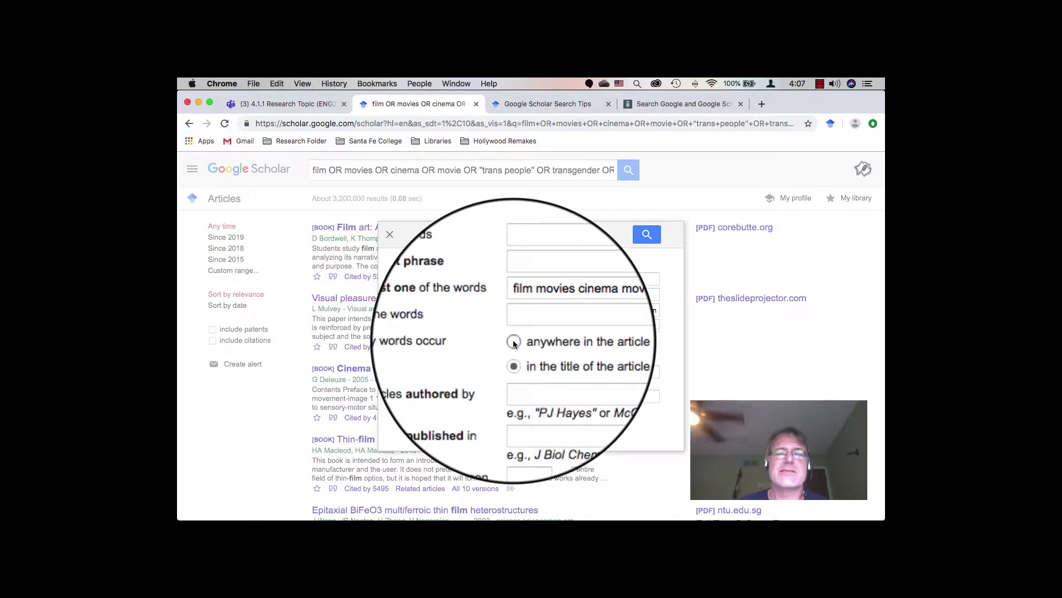
pyautogui.click(514, 342)
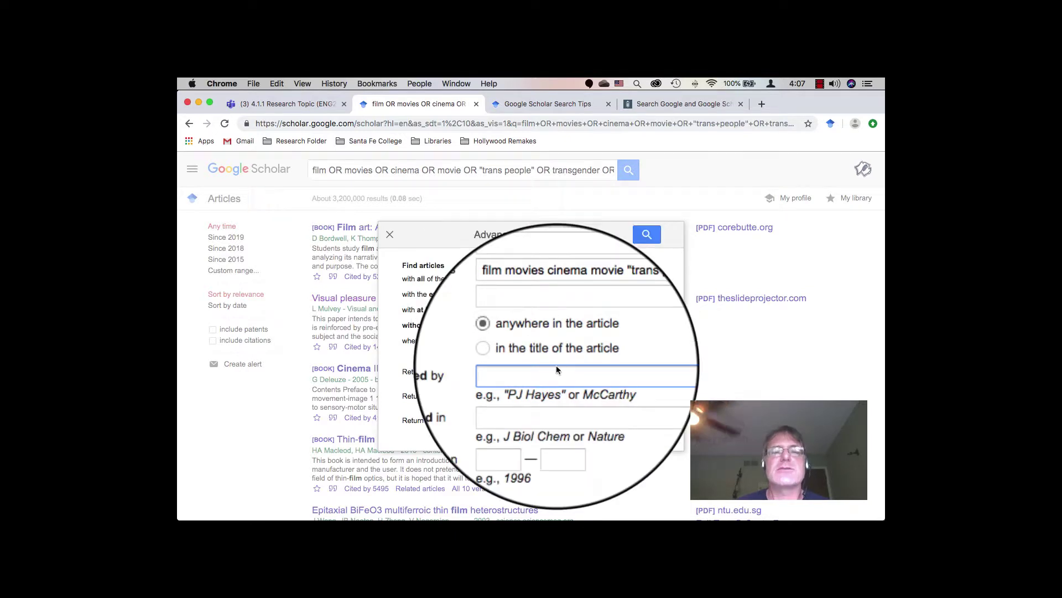
# Step: Close the advanced form and replace the OR after movie with AND in the query
pyautogui.click(392, 237)
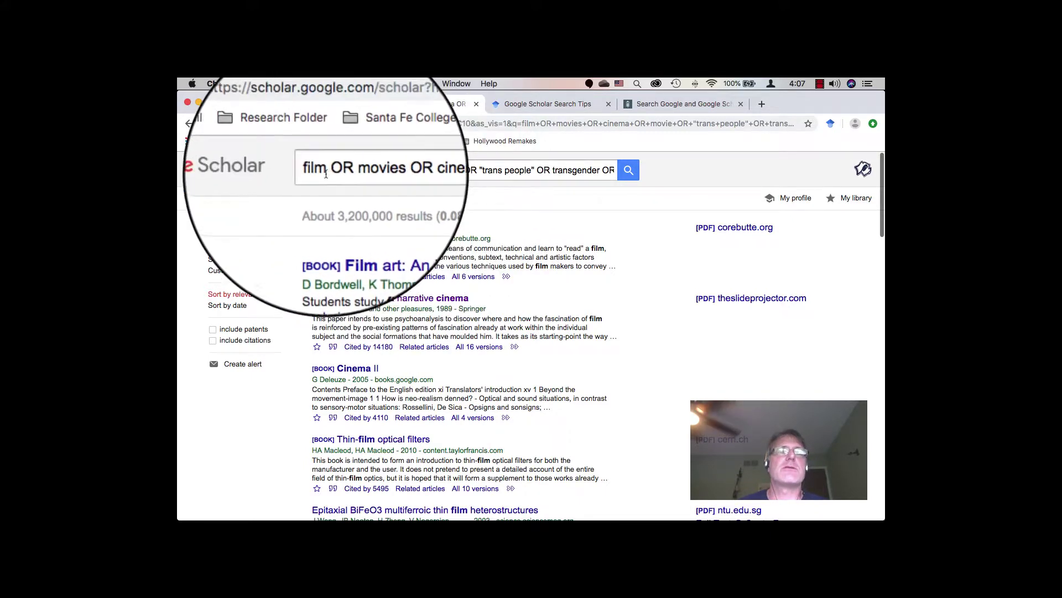
pyautogui.moveTo(326, 172); pyautogui.dragTo(470, 169)
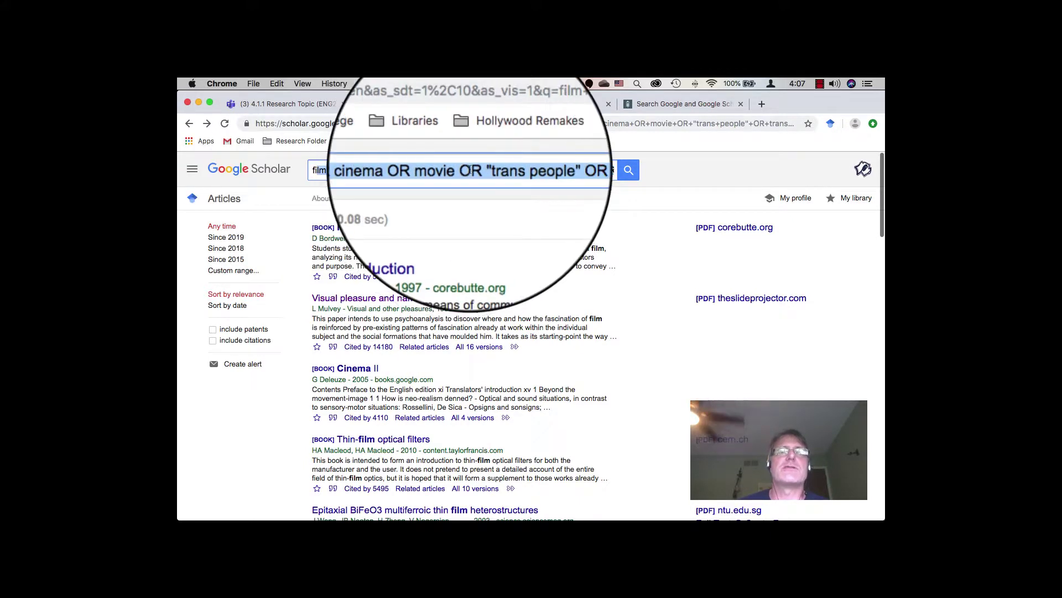
pyautogui.click(369, 169)
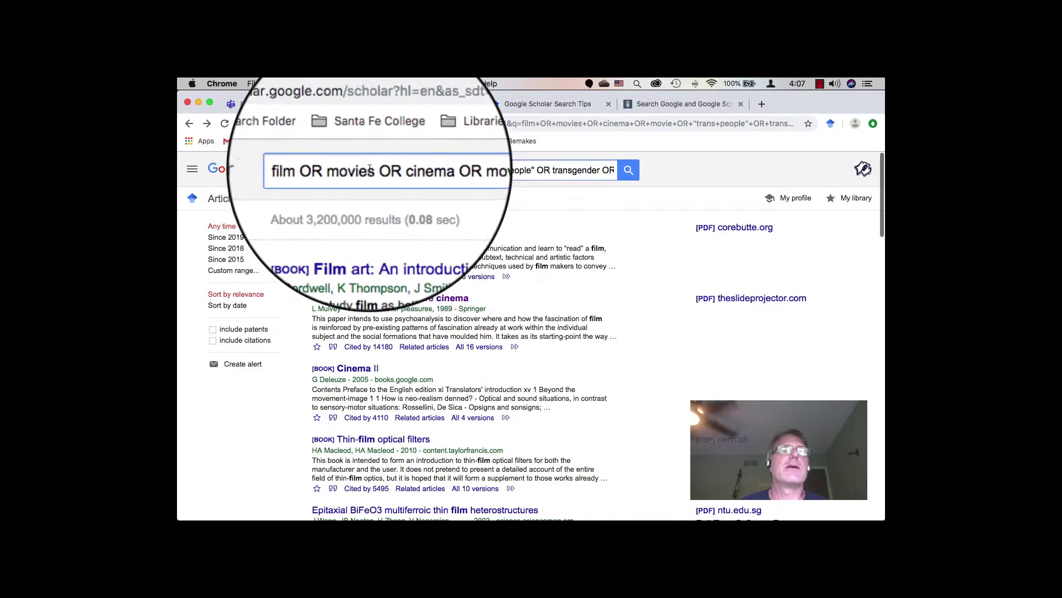
pyautogui.doubleClick(470, 170)
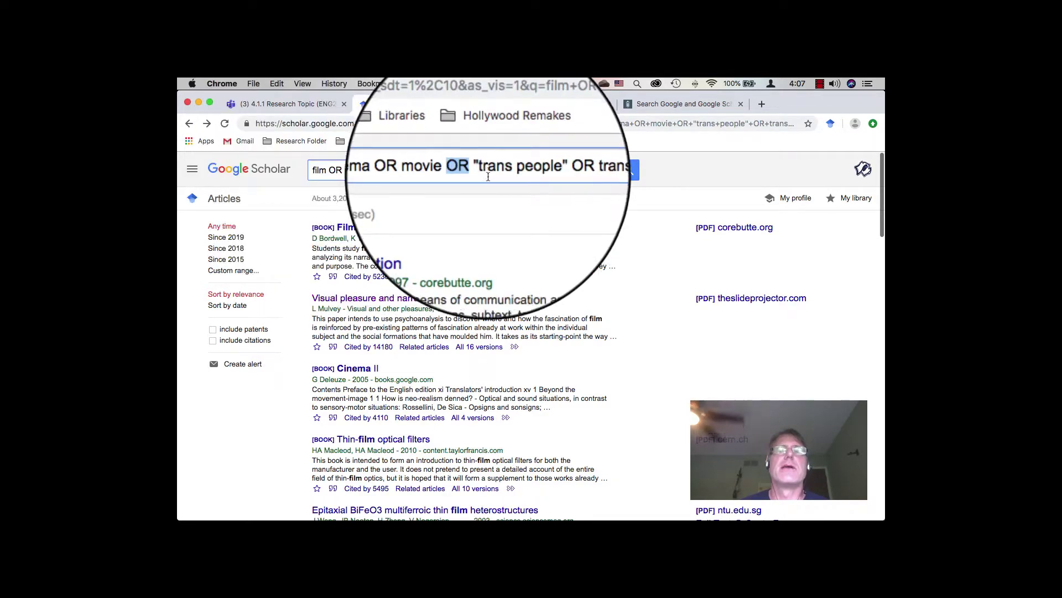
pyautogui.click(586, 173)
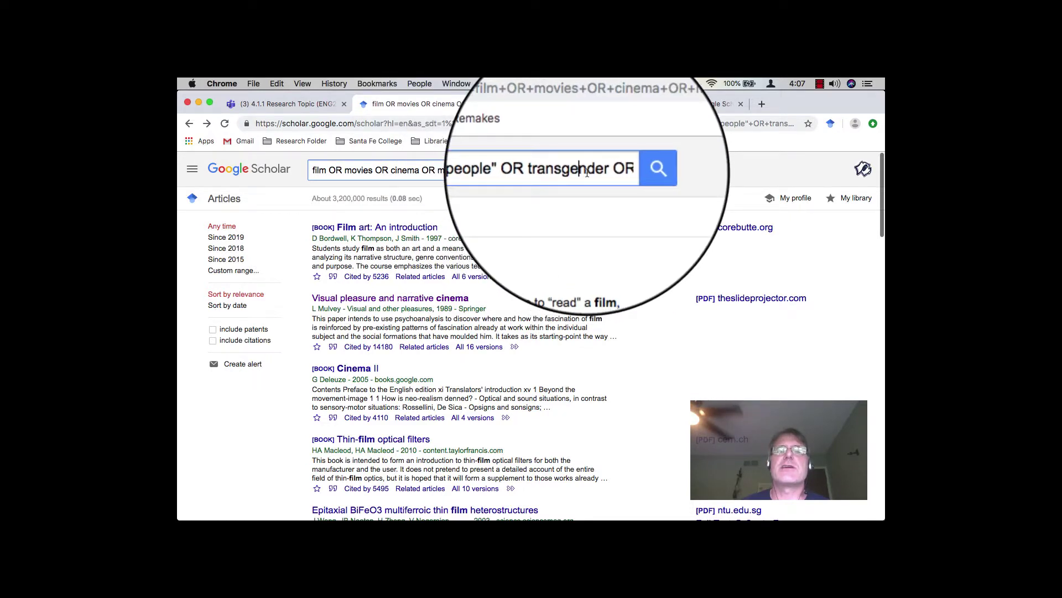
pyautogui.moveTo(587, 173); pyautogui.dragTo(630, 173)
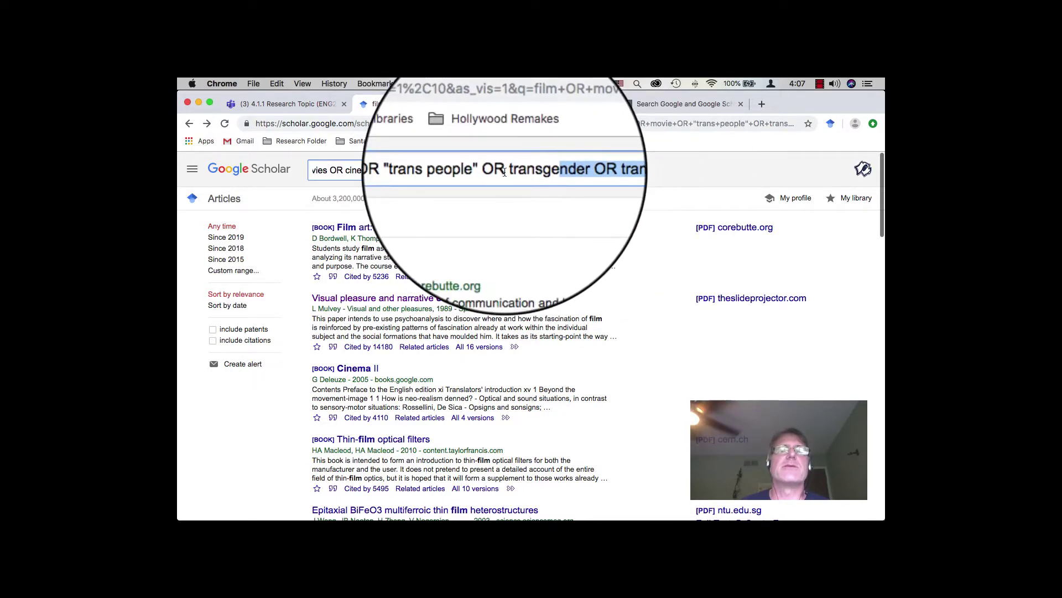
pyautogui.doubleClick(433, 170)
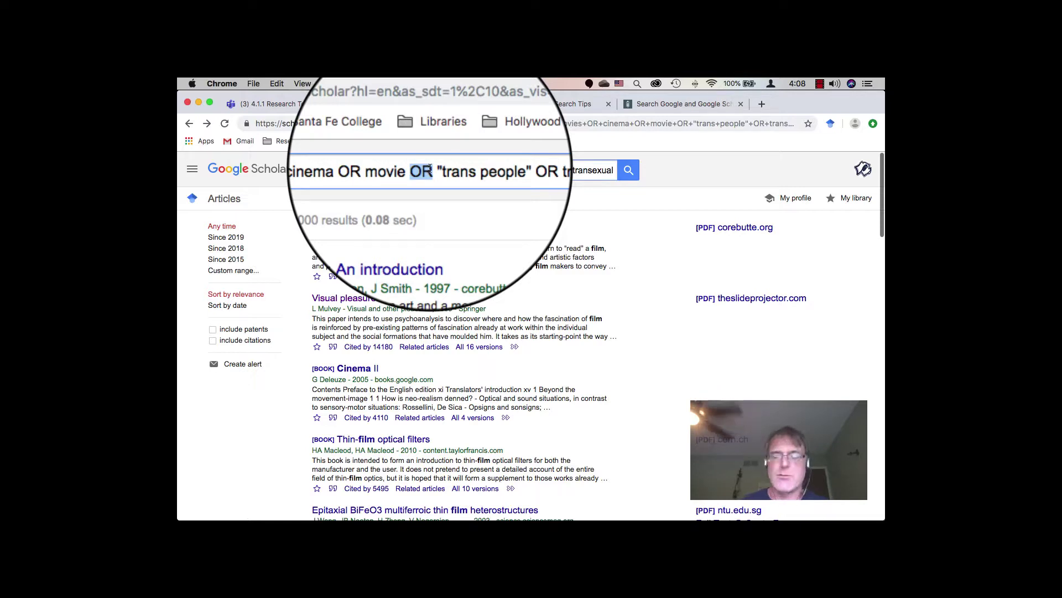
pyautogui.write('A')
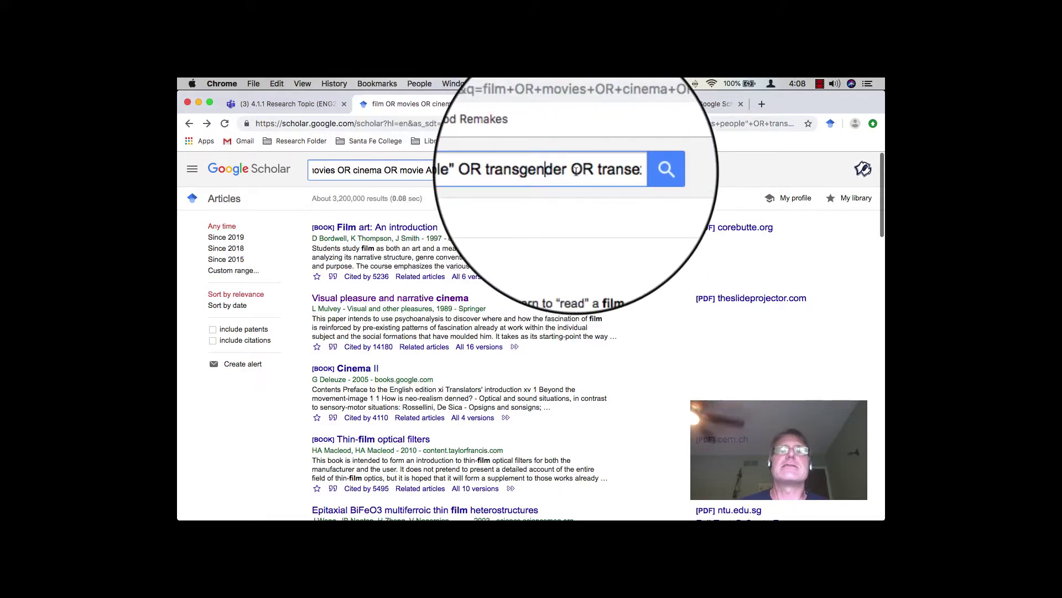
# Step: Close the trans-terms group with a parenthesis and run the query, getting about 36,400 results
pyautogui.moveTo(559, 170); pyautogui.dragTo(614, 177)
pyautogui.click(621, 175)
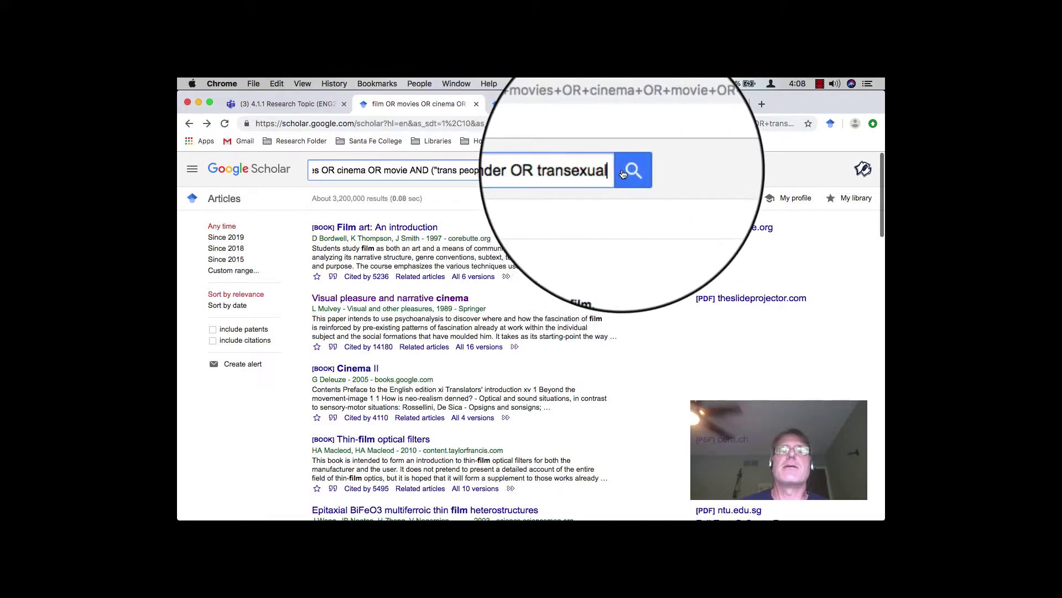
pyautogui.write(')')
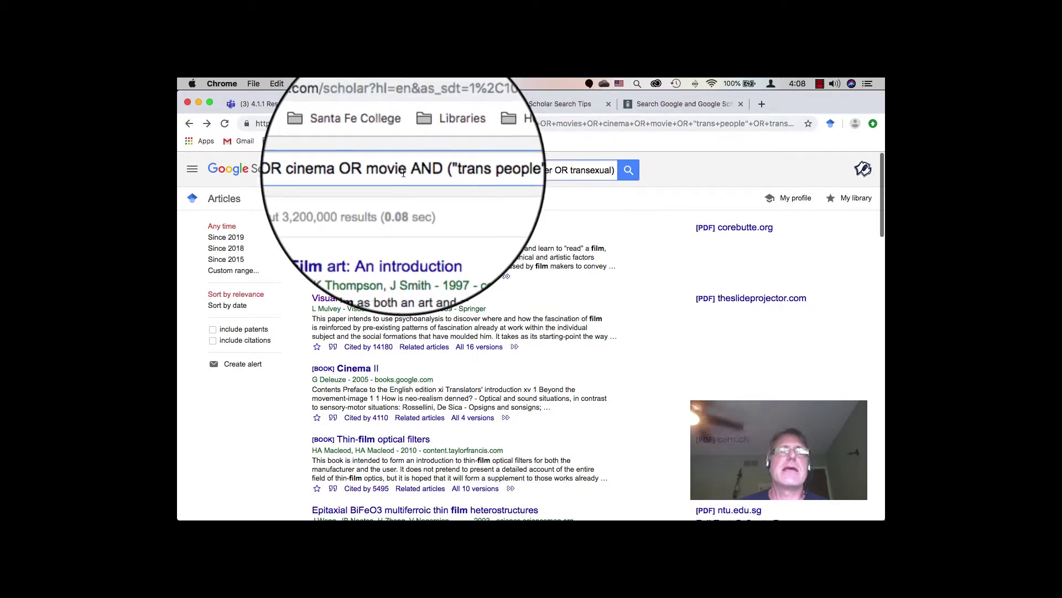
pyautogui.moveTo(403, 173); pyautogui.dragTo(310, 166)
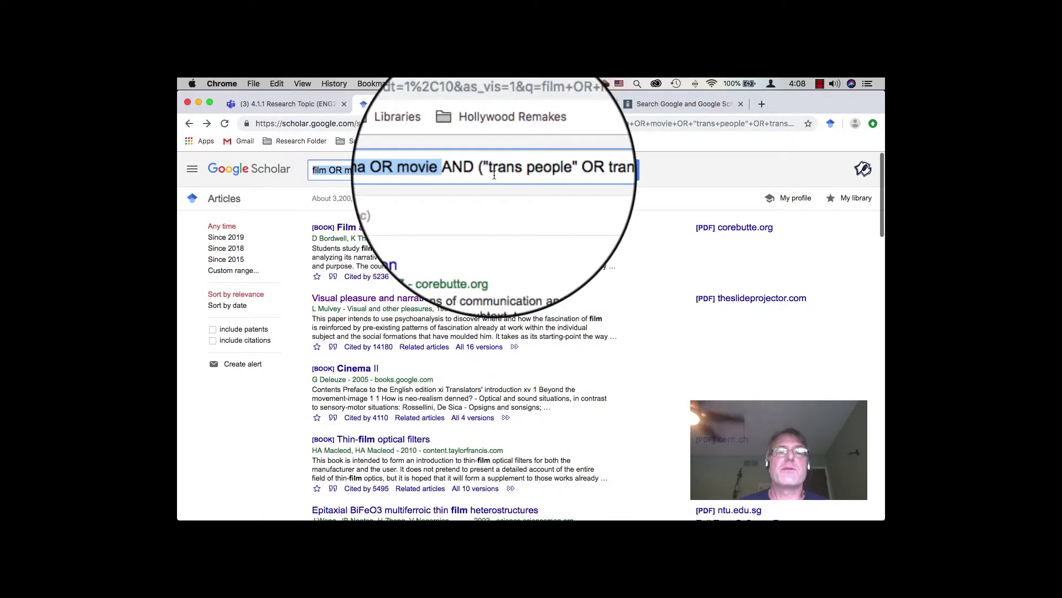
pyautogui.click(632, 172)
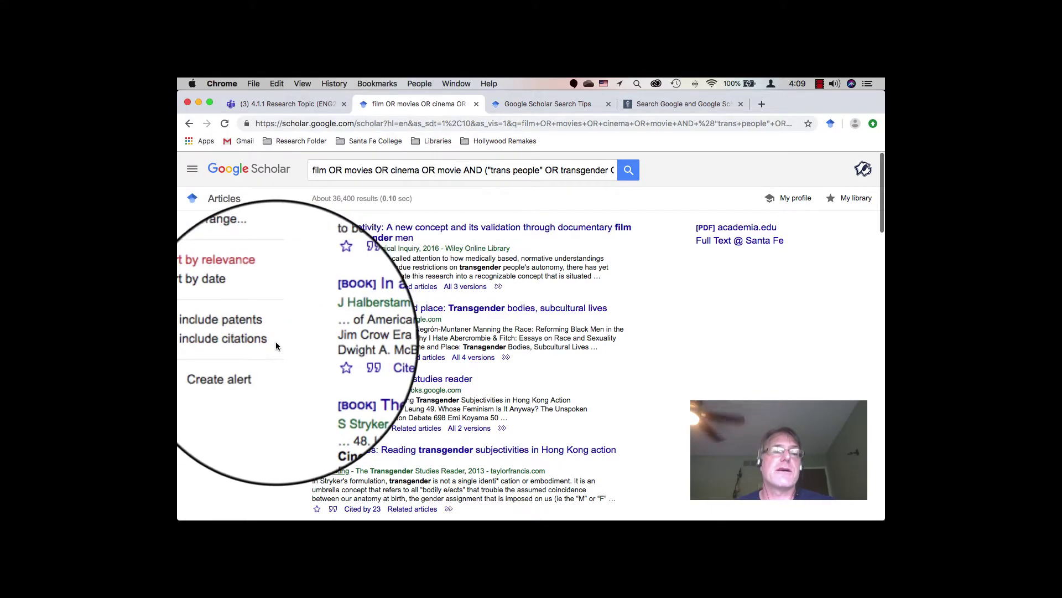
pyautogui.click(193, 171)
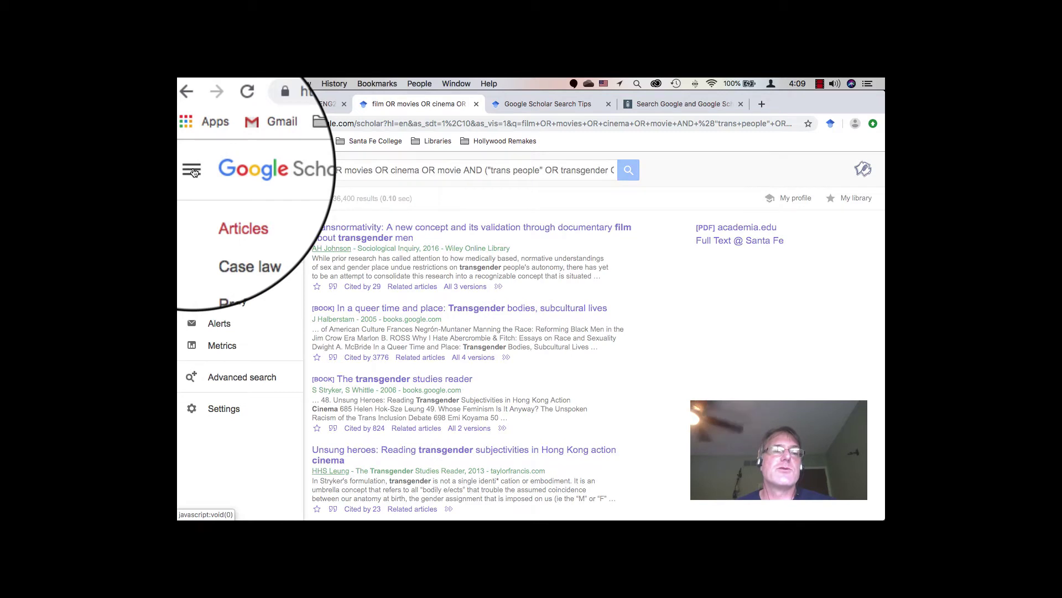
pyautogui.click(247, 382)
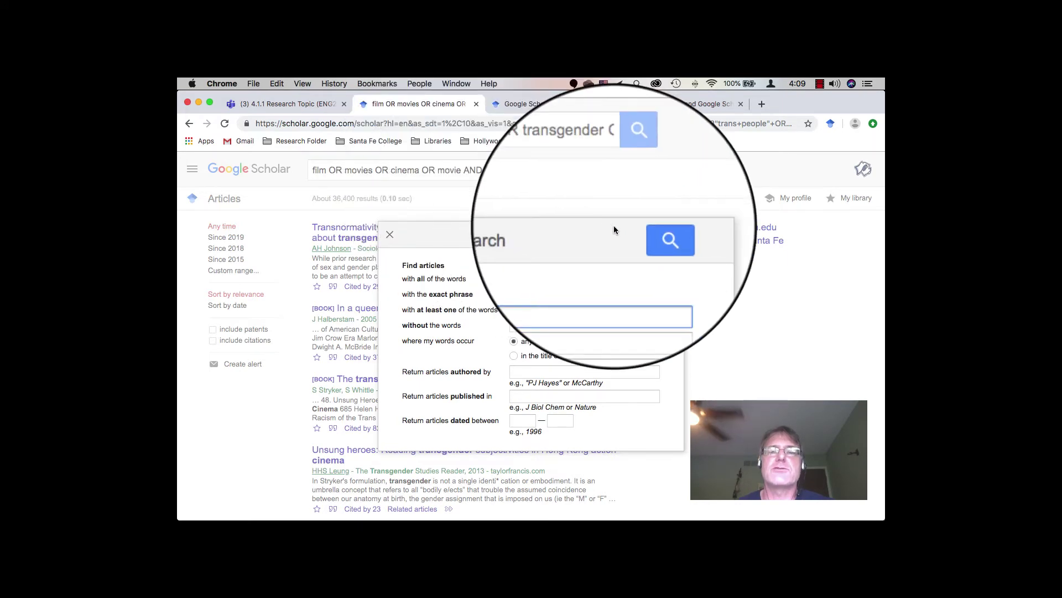
pyautogui.click(399, 239)
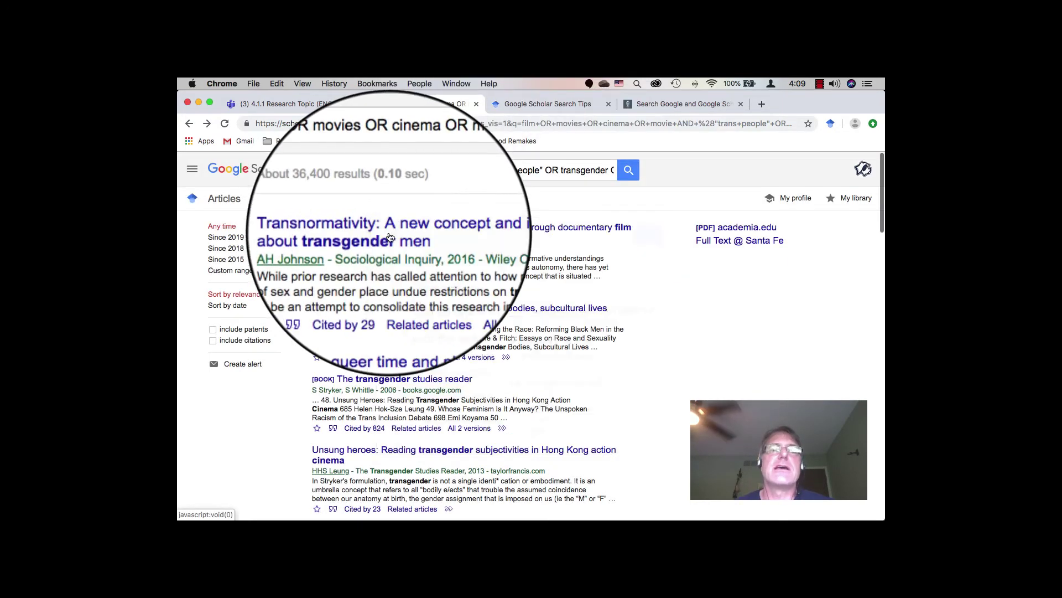